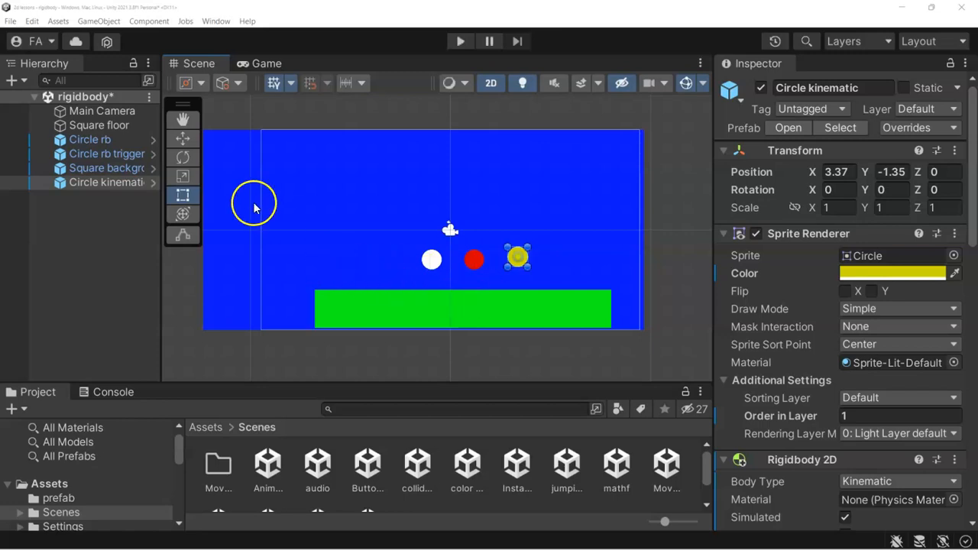
- Examine the Rigidbody 2D body type and the Box Collider 2D settings of the Square floor object
{"action": "left_click", "coordinate": [122, 140]}
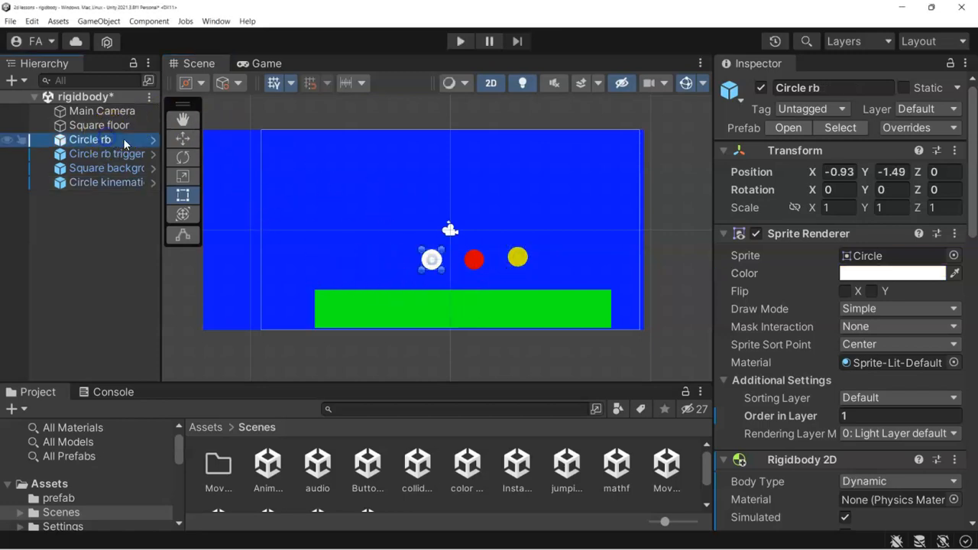
{"action": "left_click", "coordinate": [114, 126]}
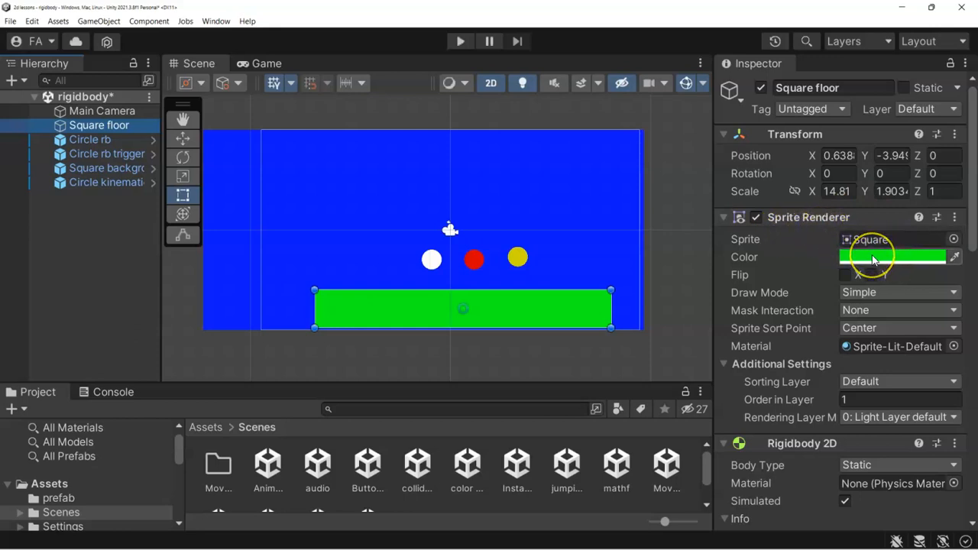
{"action": "scroll", "coordinate": [875, 256], "scroll_direction": "down", "scroll_amount": 5}
{"action": "scroll", "coordinate": [873, 258], "scroll_direction": "down", "scroll_amount": 1}
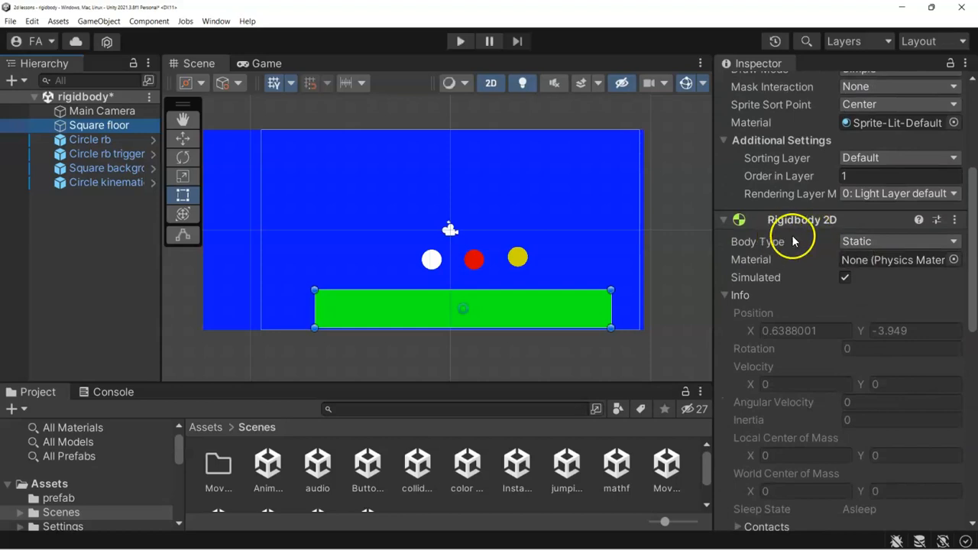
{"action": "scroll", "coordinate": [805, 238], "scroll_direction": "down", "scroll_amount": 1}
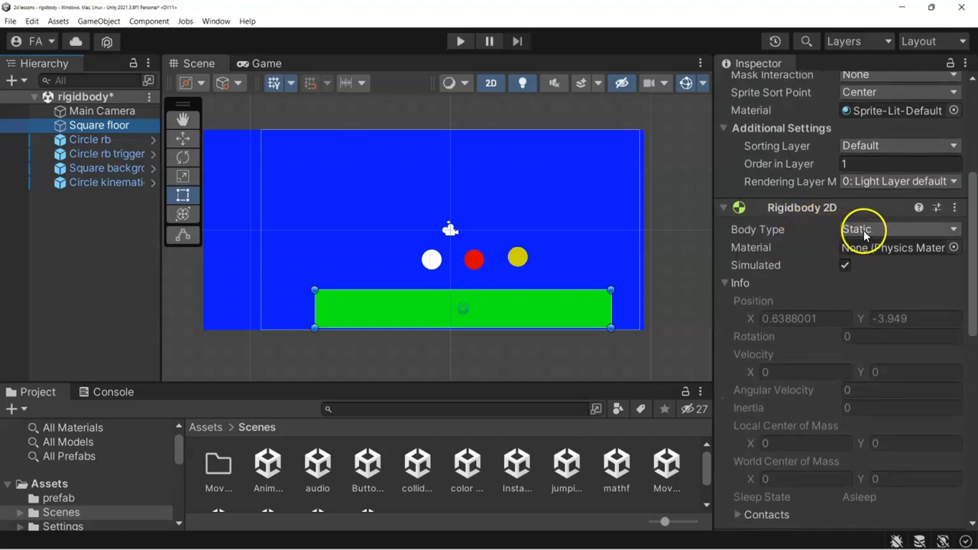
{"action": "scroll", "coordinate": [812, 349], "scroll_direction": "down", "scroll_amount": 6}
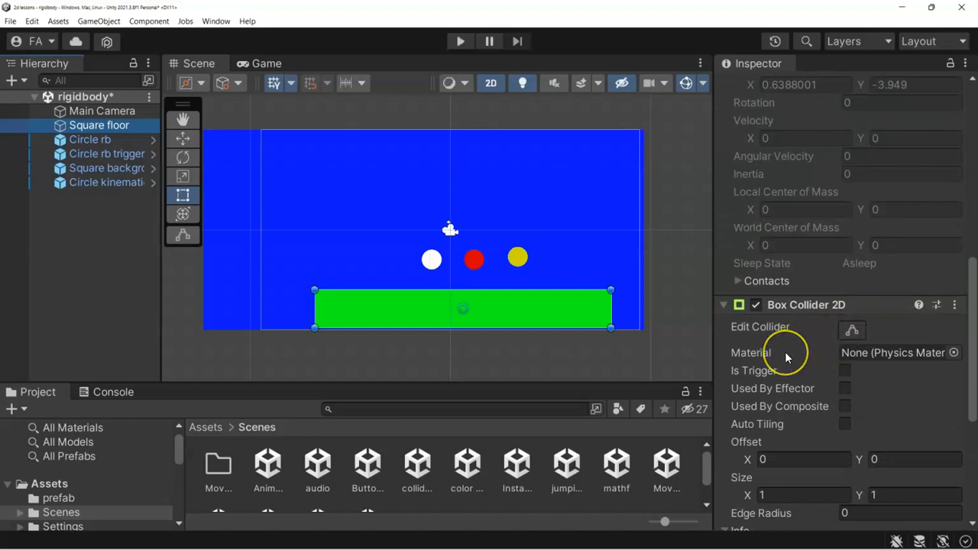
{"action": "scroll", "coordinate": [785, 347], "scroll_direction": "down", "scroll_amount": 2}
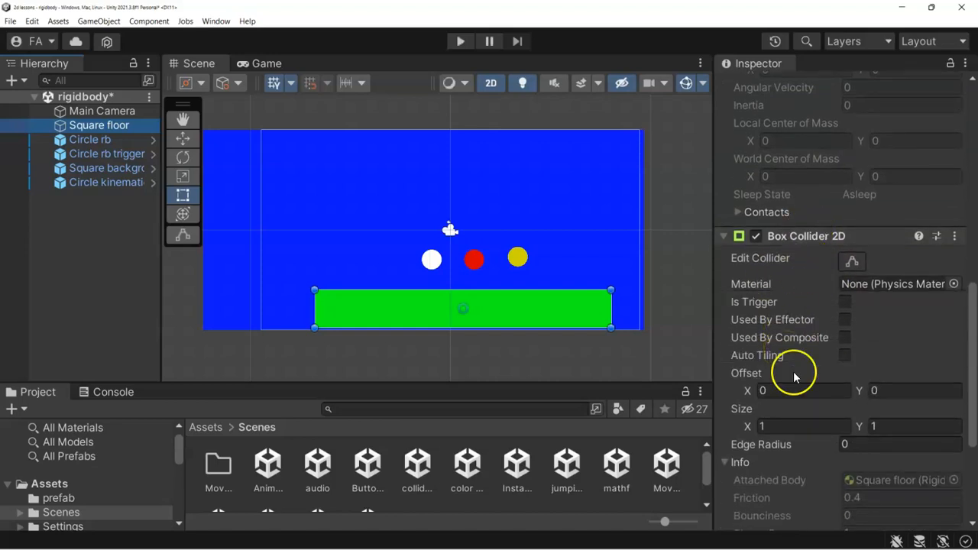
{"action": "scroll", "coordinate": [795, 373], "scroll_direction": "down", "scroll_amount": 5}
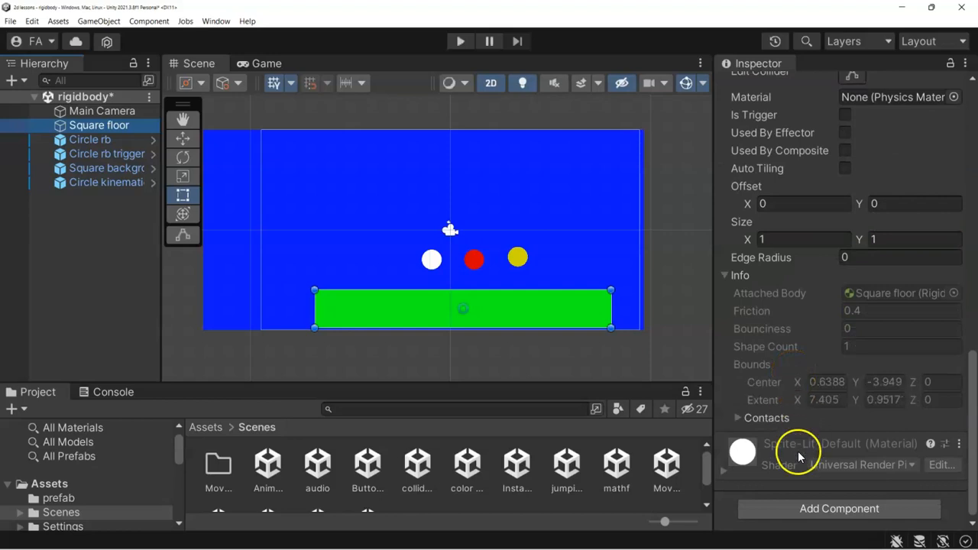
{"action": "left_click", "coordinate": [815, 510]}
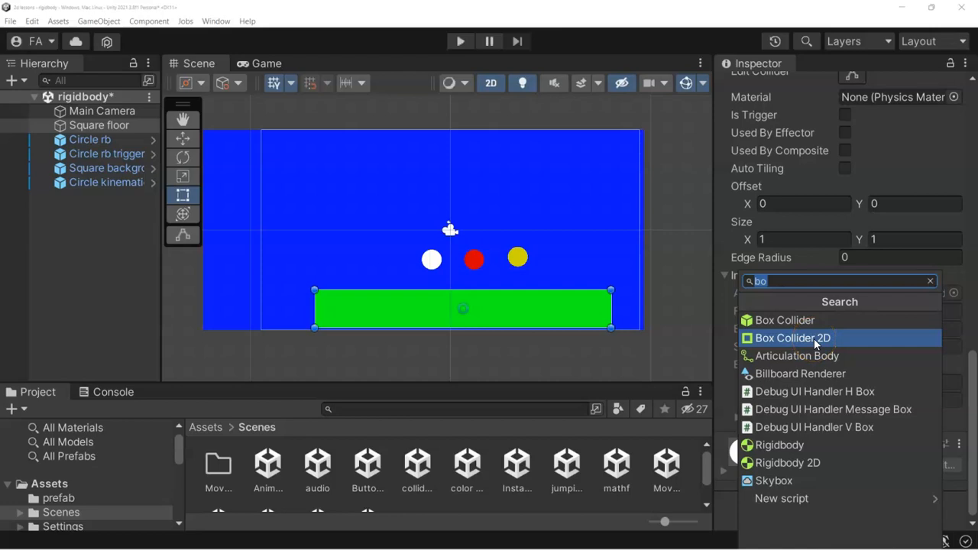
{"action": "key", "text": "Escape"}
{"action": "key", "text": "Escape"}
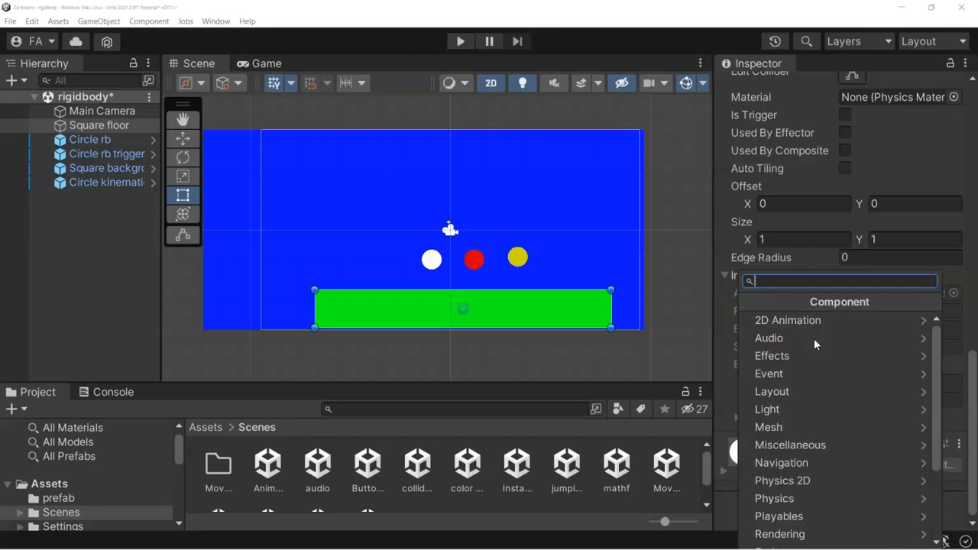
- Examine the Sprite Renderer, Rigidbody 2D and Circle Collider 2D settings of the white Circle rb object
{"action": "left_click", "coordinate": [115, 138]}
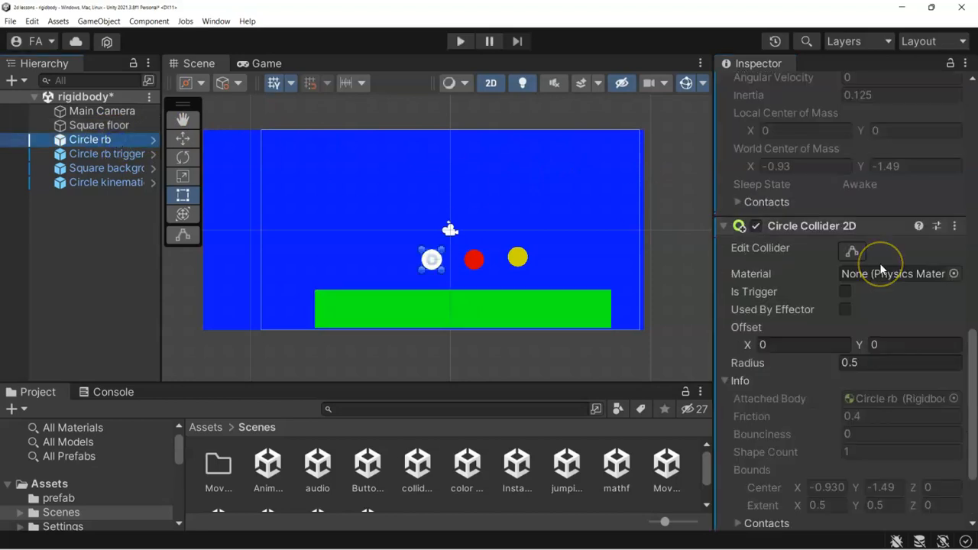
{"action": "scroll", "coordinate": [879, 262], "scroll_direction": "up", "scroll_amount": 10}
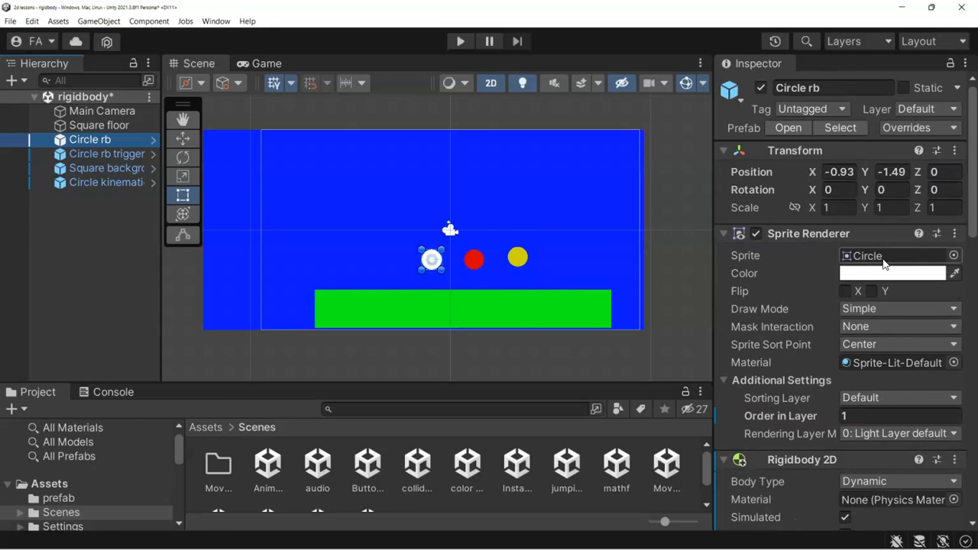
{"action": "scroll", "coordinate": [871, 271], "scroll_direction": "down", "scroll_amount": 6}
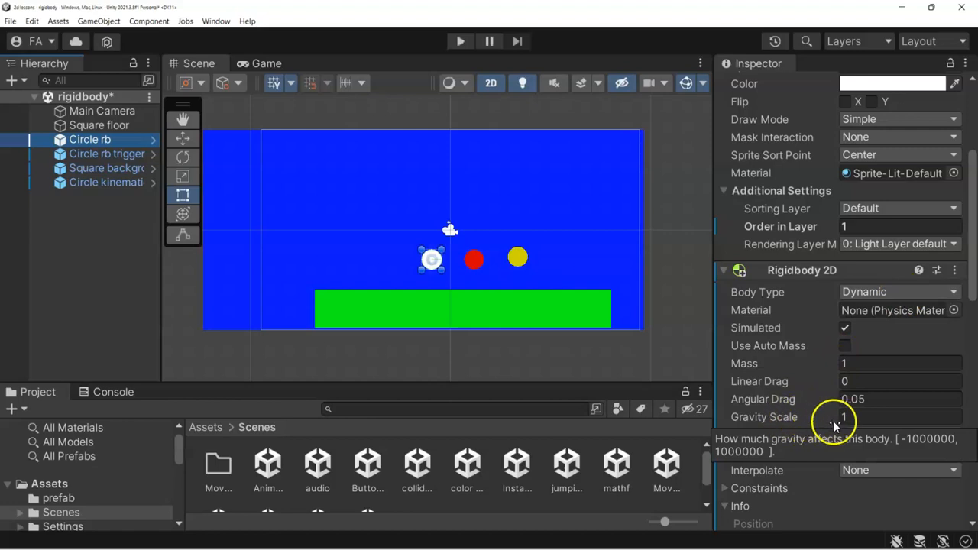
{"action": "scroll", "coordinate": [838, 421], "scroll_direction": "down", "scroll_amount": 5}
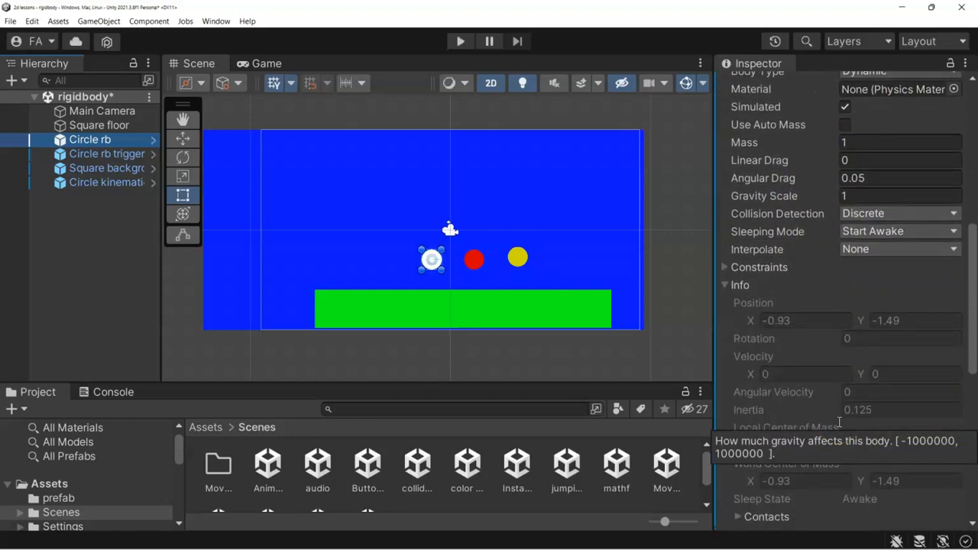
{"action": "scroll", "coordinate": [838, 421], "scroll_direction": "down", "scroll_amount": 7}
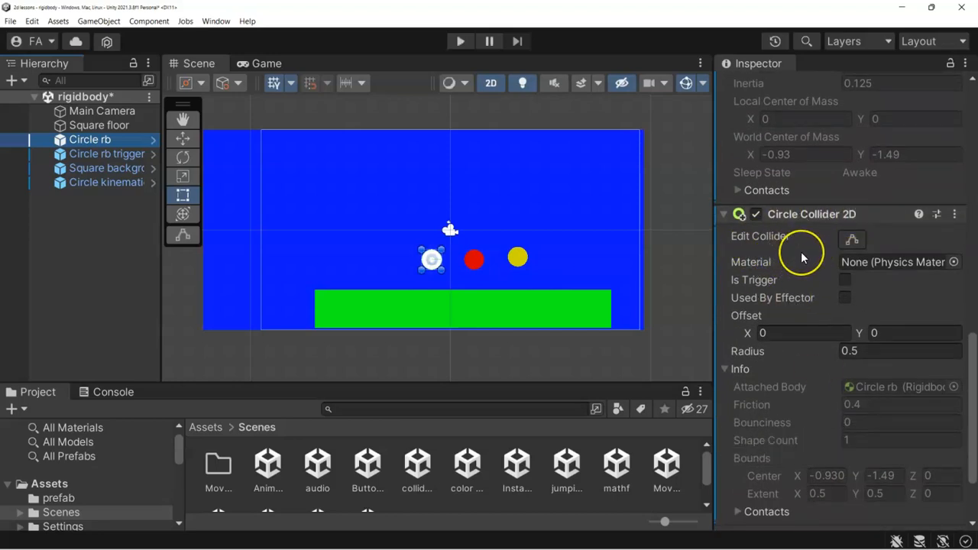
{"action": "scroll", "coordinate": [801, 256], "scroll_direction": "down", "scroll_amount": 2}
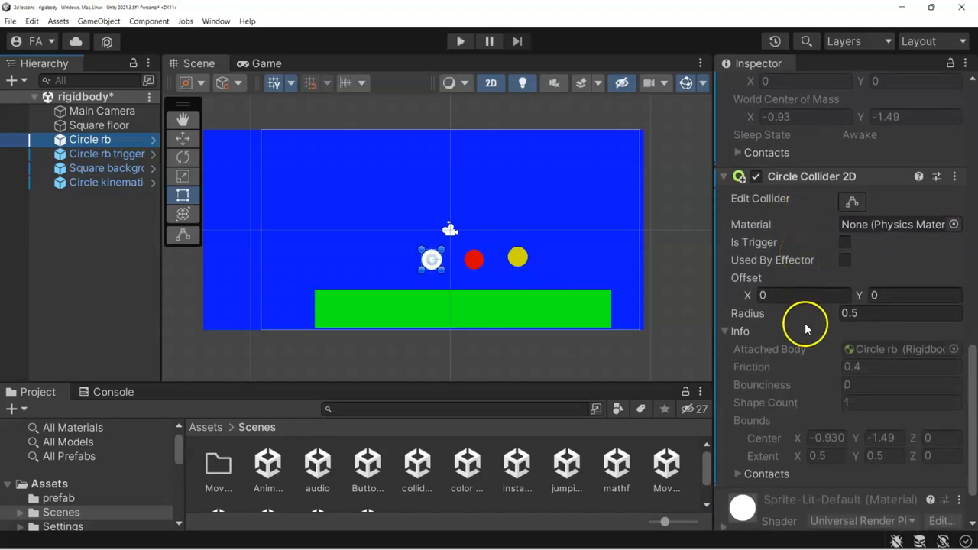
{"action": "scroll", "coordinate": [811, 390], "scroll_direction": "down", "scroll_amount": 1}
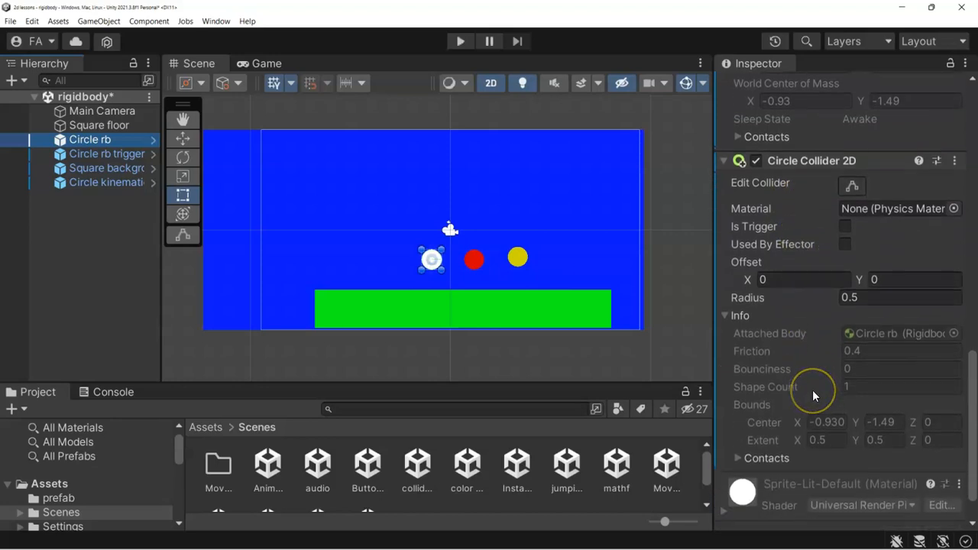
{"action": "scroll", "coordinate": [812, 389], "scroll_direction": "up", "scroll_amount": 2}
{"action": "scroll", "coordinate": [812, 390], "scroll_direction": "down", "scroll_amount": 2}
{"action": "scroll", "coordinate": [812, 390], "scroll_direction": "up", "scroll_amount": 4}
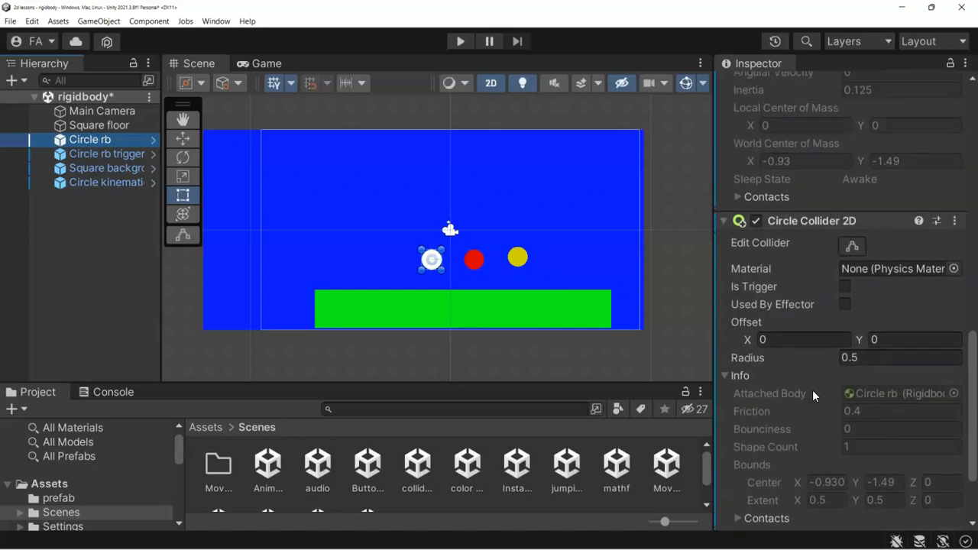
{"action": "scroll", "coordinate": [812, 389], "scroll_direction": "down", "scroll_amount": 4}
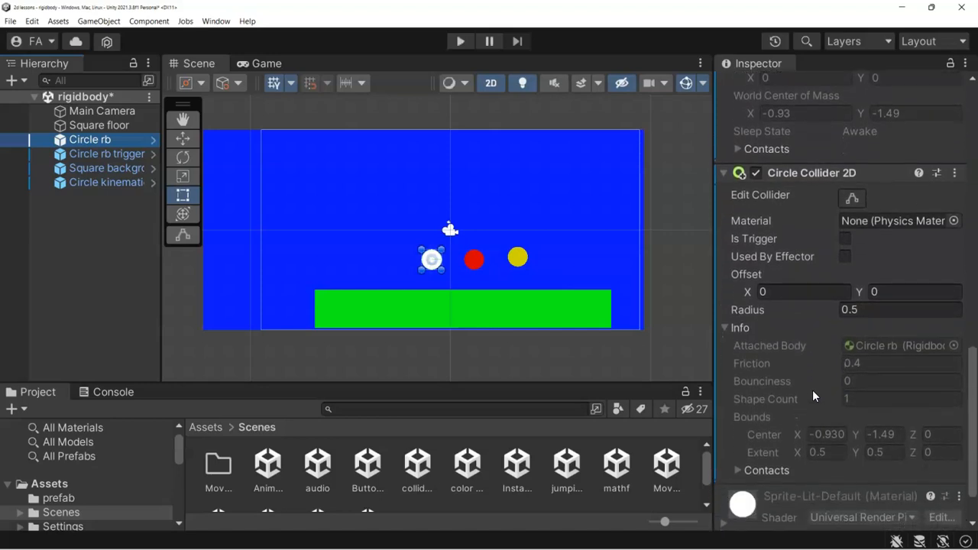
- Run the scene in Play mode to check how the white circle interacts with the floor, and stop it
{"action": "scroll", "coordinate": [812, 389], "scroll_direction": "up", "scroll_amount": 14}
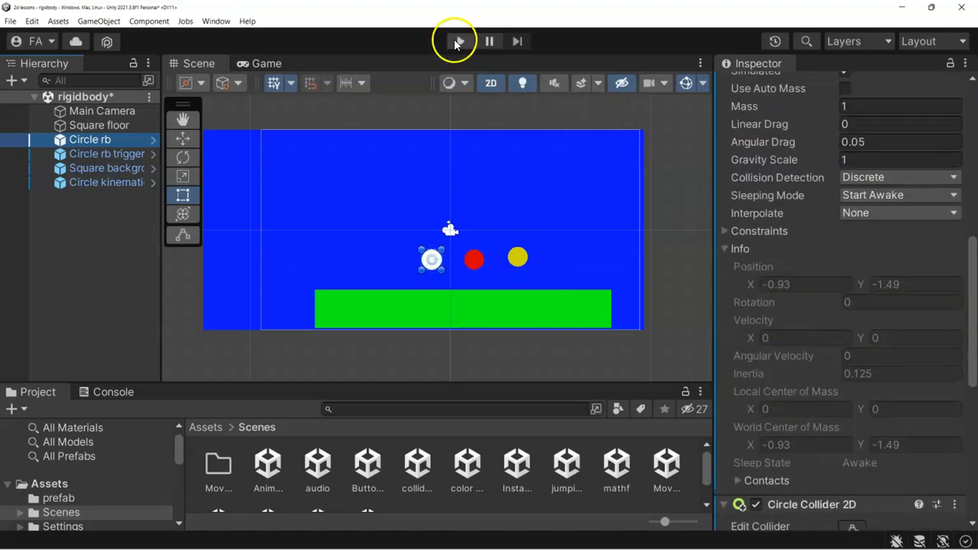
{"action": "left_click", "coordinate": [457, 42]}
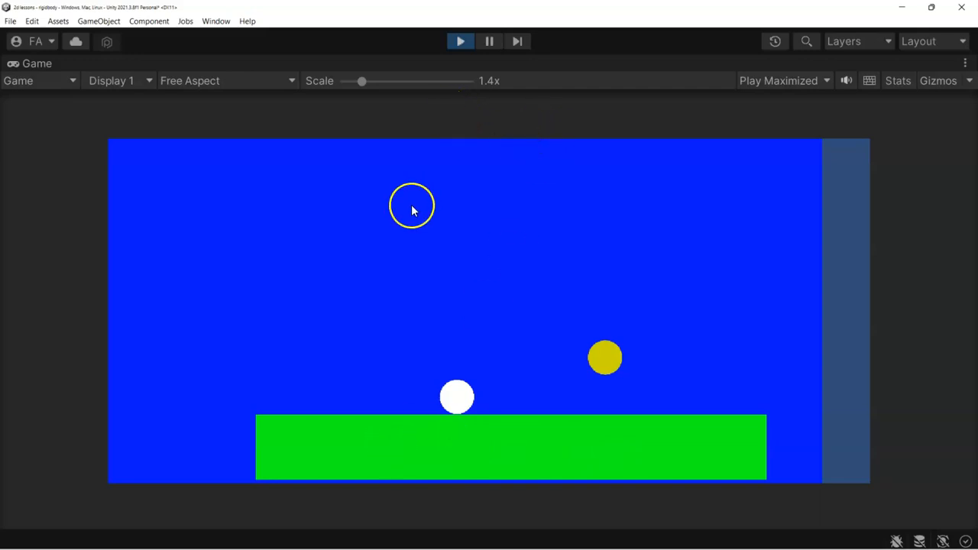
{"action": "left_click", "coordinate": [461, 42]}
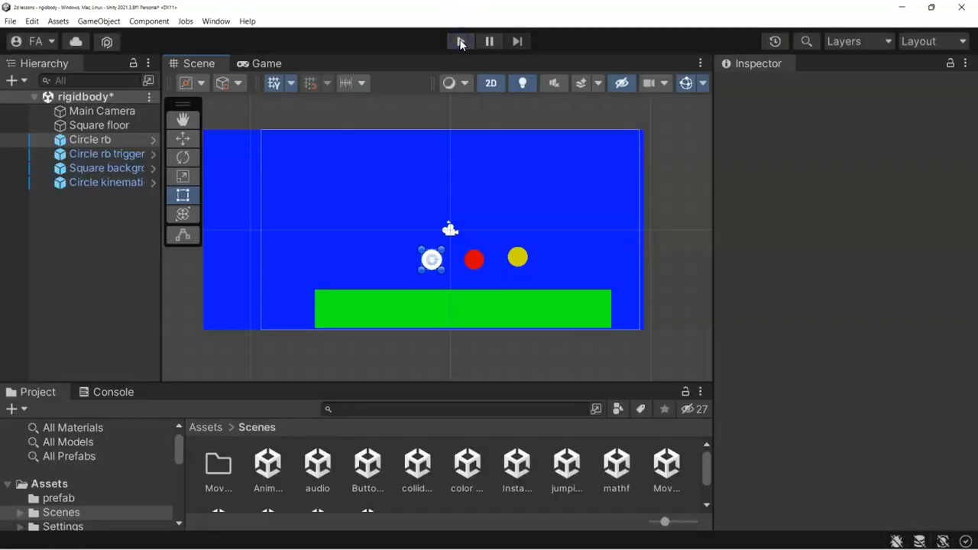
- Compare the red Circle rb trigger with Circle rb, examining its Rigidbody 2D and its collider's Is Trigger setting
{"action": "left_click", "coordinate": [128, 156]}
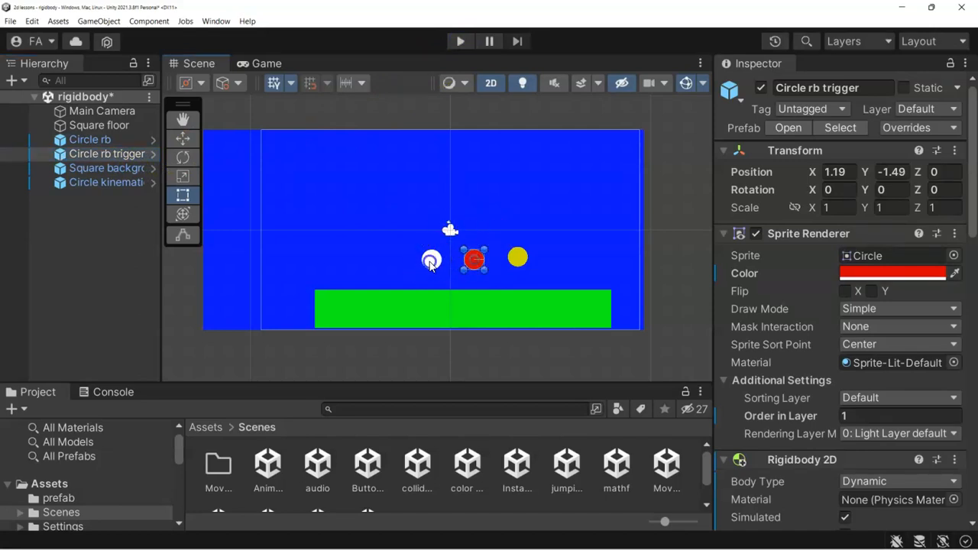
{"action": "left_click", "coordinate": [431, 258]}
{"action": "left_click", "coordinate": [474, 262]}
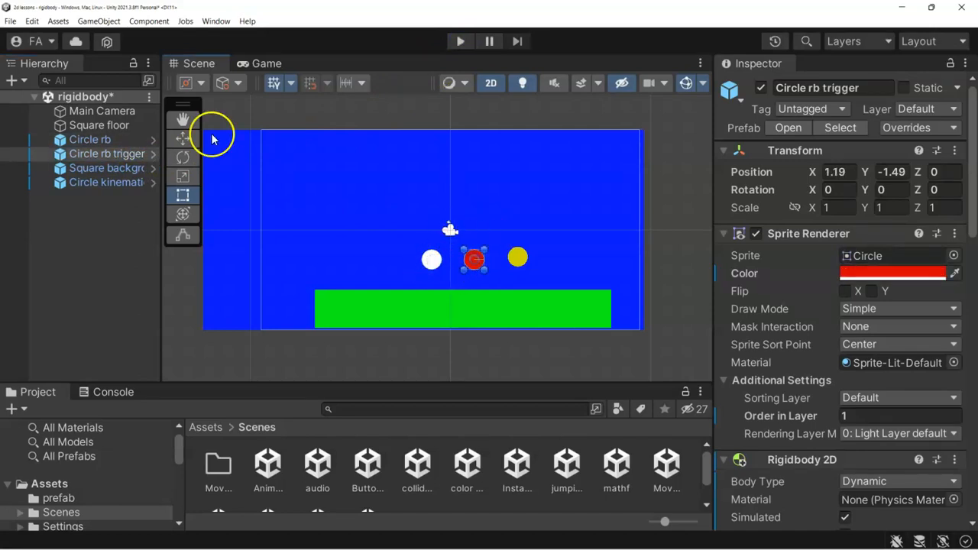
{"action": "left_click", "coordinate": [116, 141]}
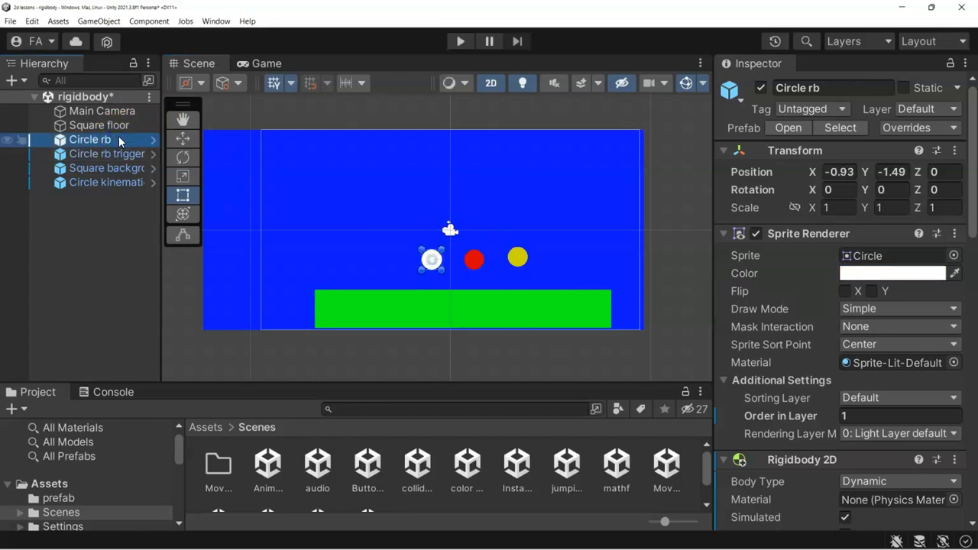
{"action": "left_click", "coordinate": [474, 260]}
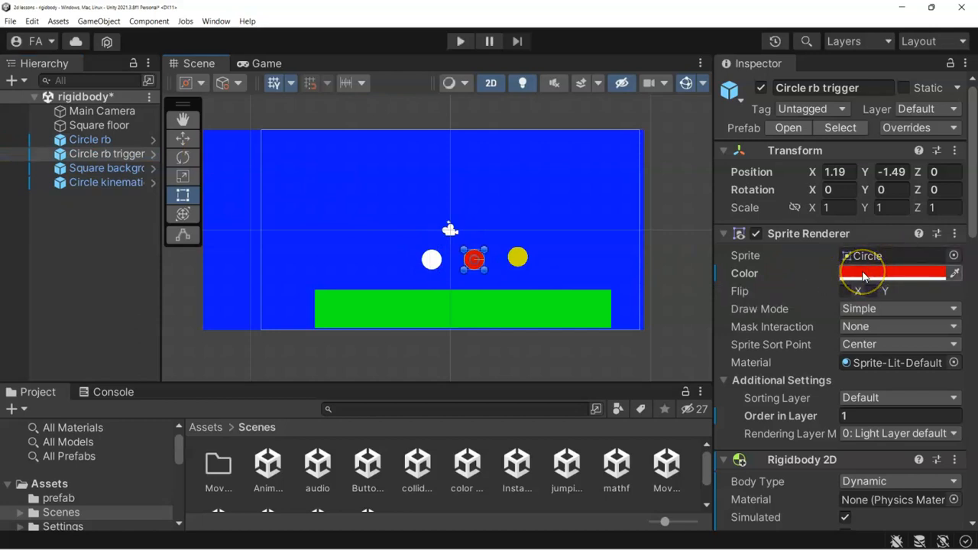
{"action": "scroll", "coordinate": [871, 271], "scroll_direction": "down", "scroll_amount": 4}
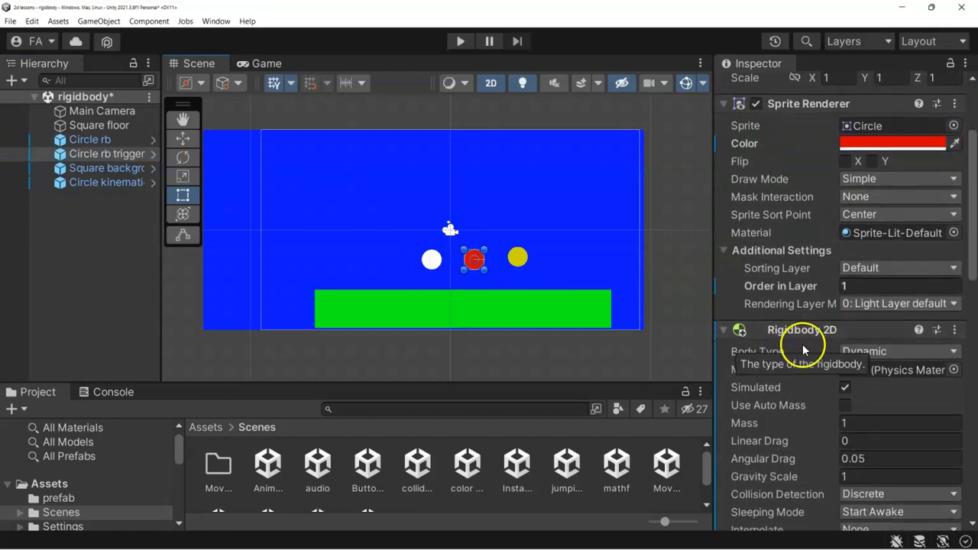
{"action": "scroll", "coordinate": [803, 347], "scroll_direction": "down", "scroll_amount": 3}
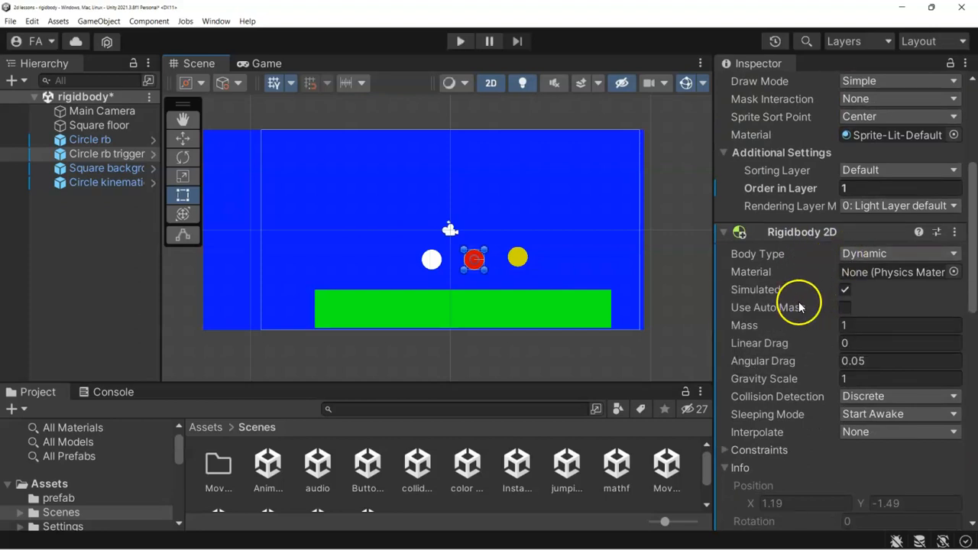
{"action": "scroll", "coordinate": [831, 388], "scroll_direction": "down", "scroll_amount": 1}
{"action": "scroll", "coordinate": [830, 389], "scroll_direction": "down", "scroll_amount": 12}
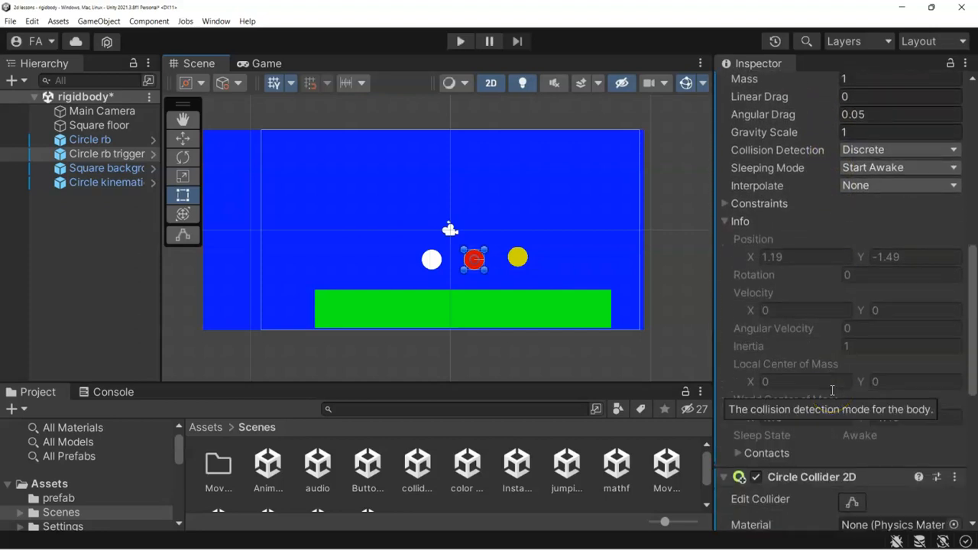
{"action": "scroll", "coordinate": [830, 388], "scroll_direction": "down", "scroll_amount": 2}
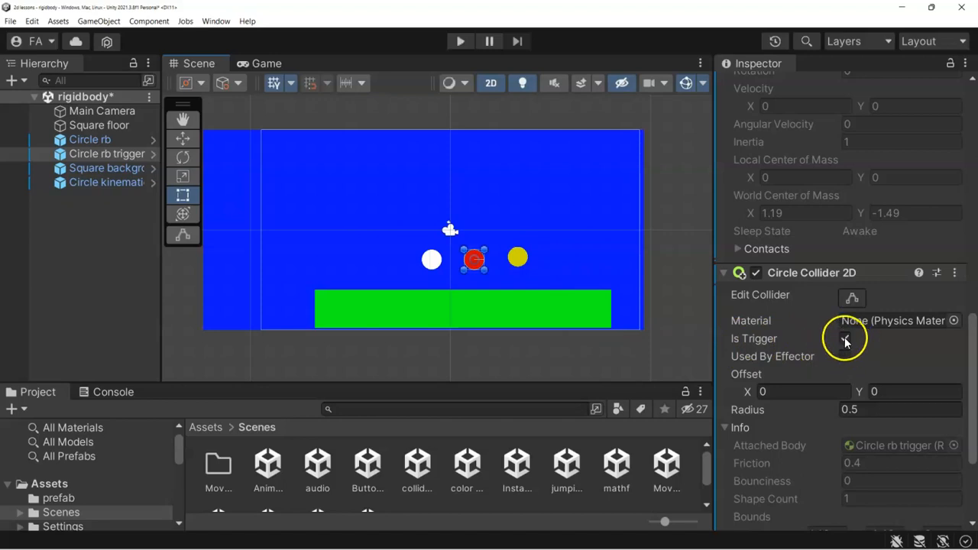
- Play the scene to check how the red trigger circle behaves at the floor, and exit Play mode
{"action": "left_click", "coordinate": [461, 42]}
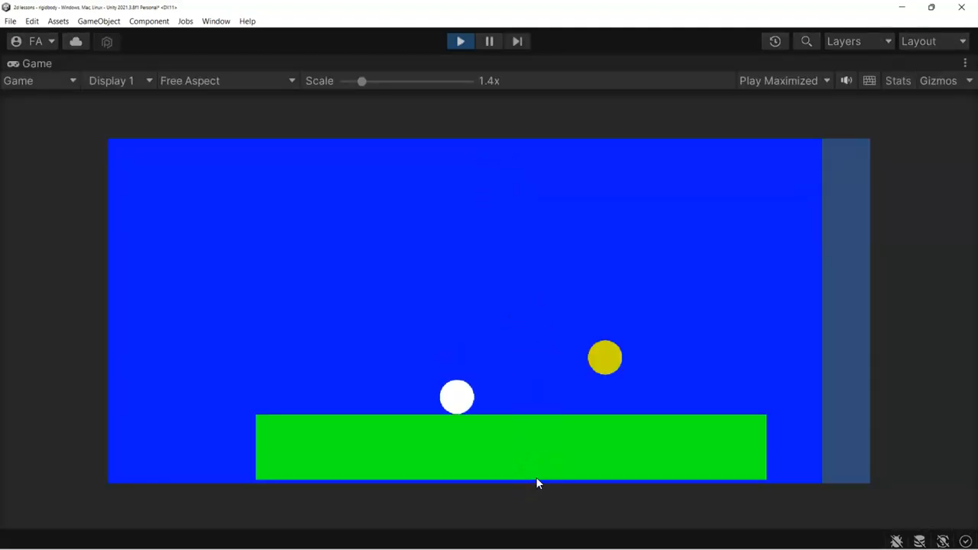
{"action": "left_click", "coordinate": [461, 41]}
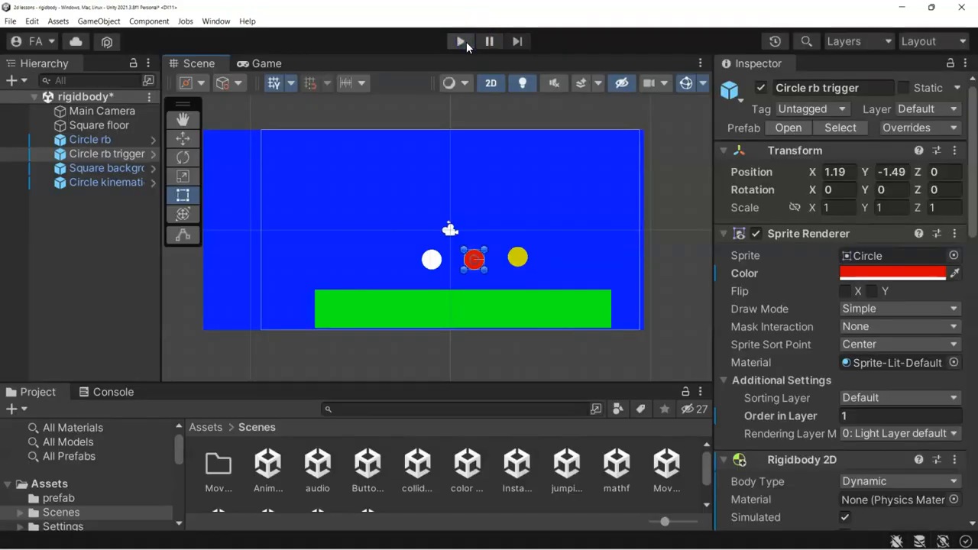
- Examine the Rigidbody 2D body type and the Circle Collider 2D settings of the yellow Circle kinematic object
{"action": "left_click", "coordinate": [108, 184]}
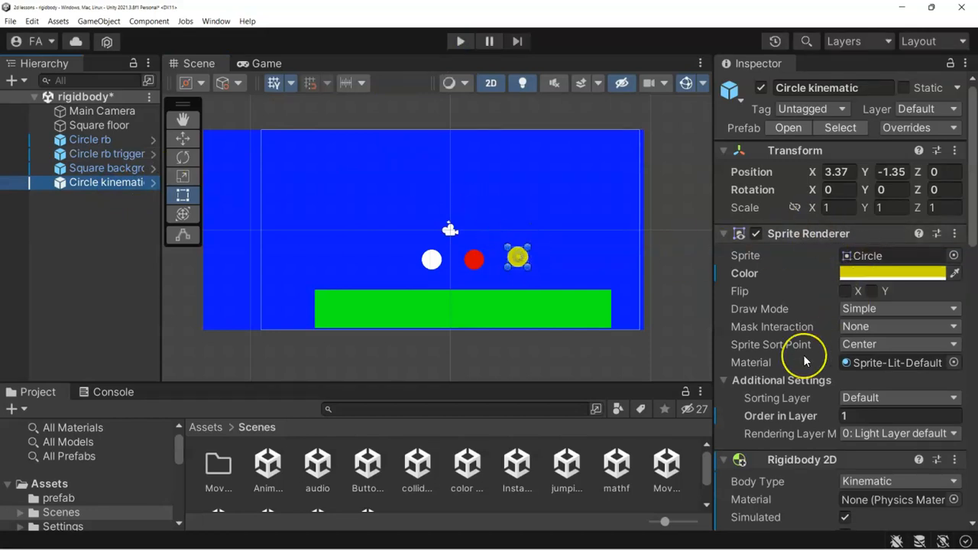
{"action": "scroll", "coordinate": [802, 357], "scroll_direction": "down", "scroll_amount": 3}
{"action": "scroll", "coordinate": [803, 361], "scroll_direction": "down", "scroll_amount": 2}
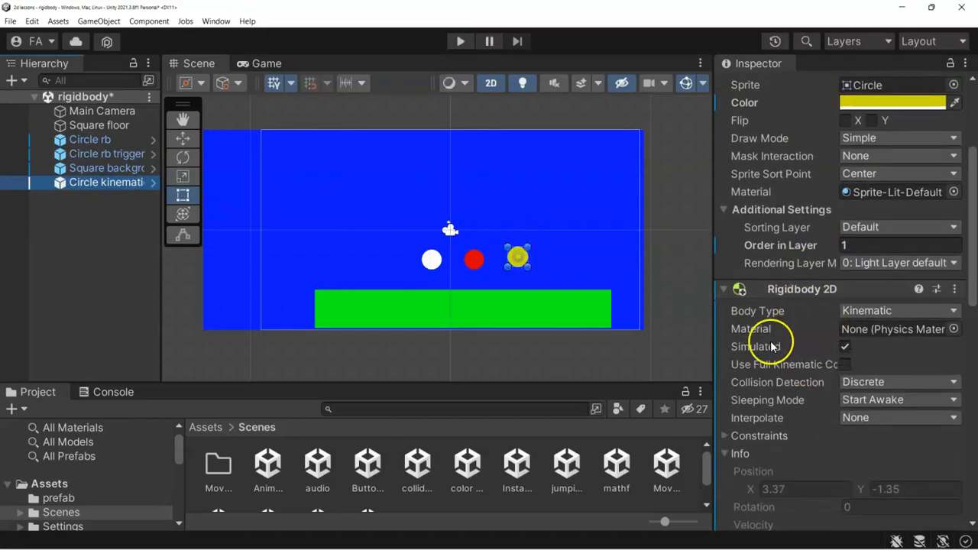
{"action": "scroll", "coordinate": [770, 343], "scroll_direction": "down", "scroll_amount": 2}
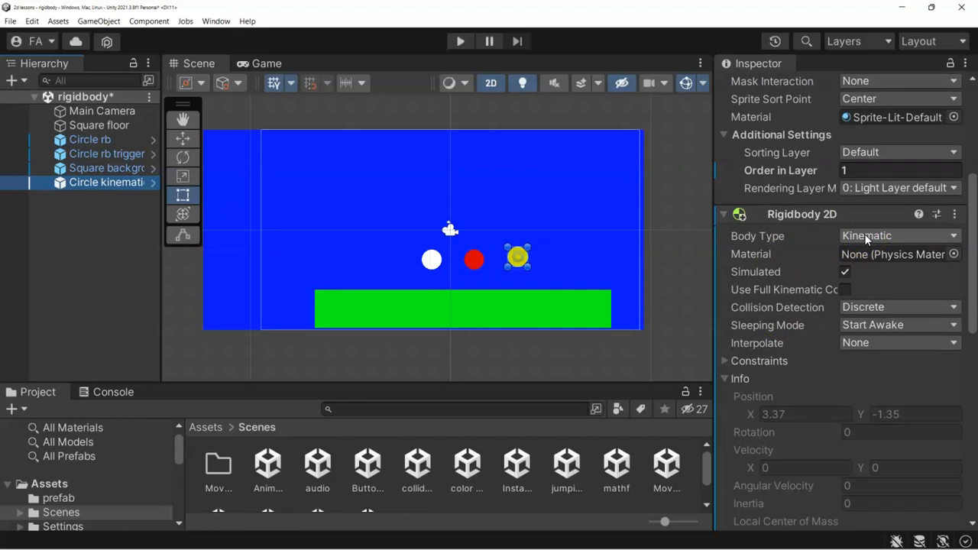
{"action": "scroll", "coordinate": [803, 322], "scroll_direction": "down", "scroll_amount": 2}
{"action": "scroll", "coordinate": [803, 322], "scroll_direction": "down", "scroll_amount": 3}
{"action": "scroll", "coordinate": [803, 315], "scroll_direction": "down", "scroll_amount": 2}
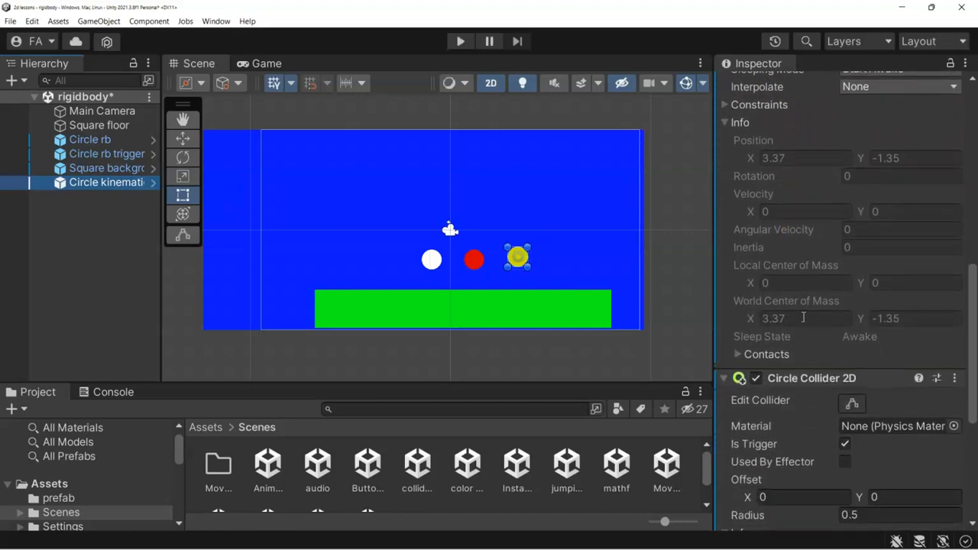
{"action": "scroll", "coordinate": [803, 318], "scroll_direction": "down", "scroll_amount": 3}
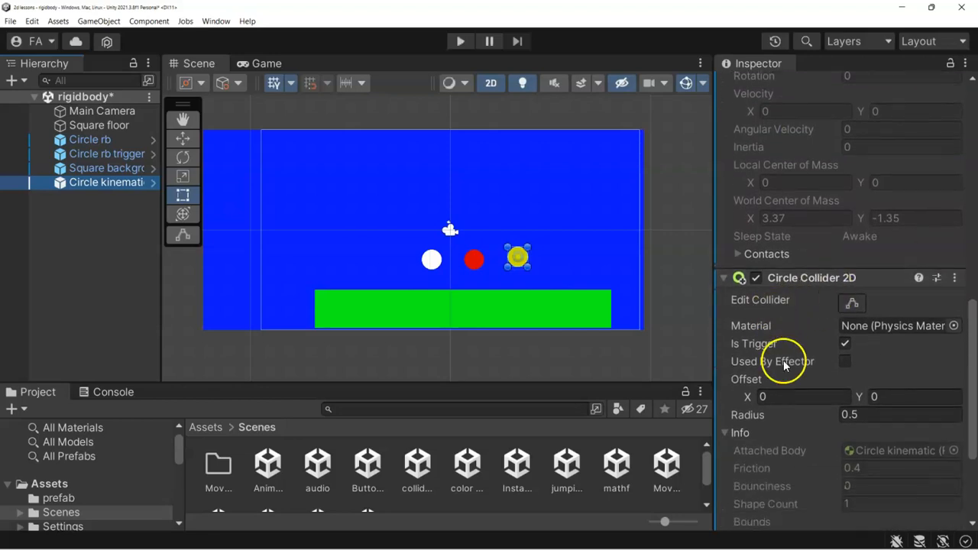
{"action": "scroll", "coordinate": [783, 360], "scroll_direction": "down", "scroll_amount": 2}
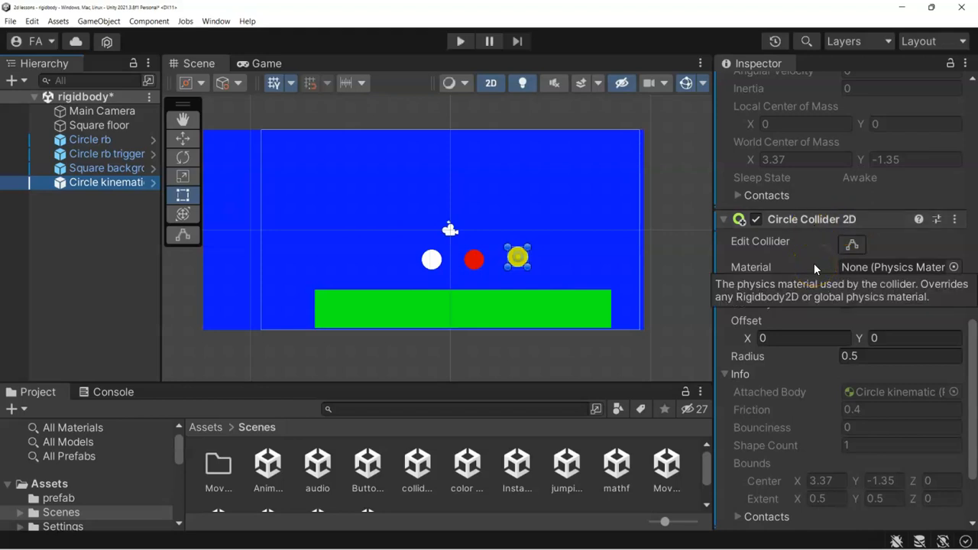
{"action": "scroll", "coordinate": [813, 263], "scroll_direction": "down", "scroll_amount": 5}
{"action": "scroll", "coordinate": [814, 263], "scroll_direction": "up", "scroll_amount": 13}
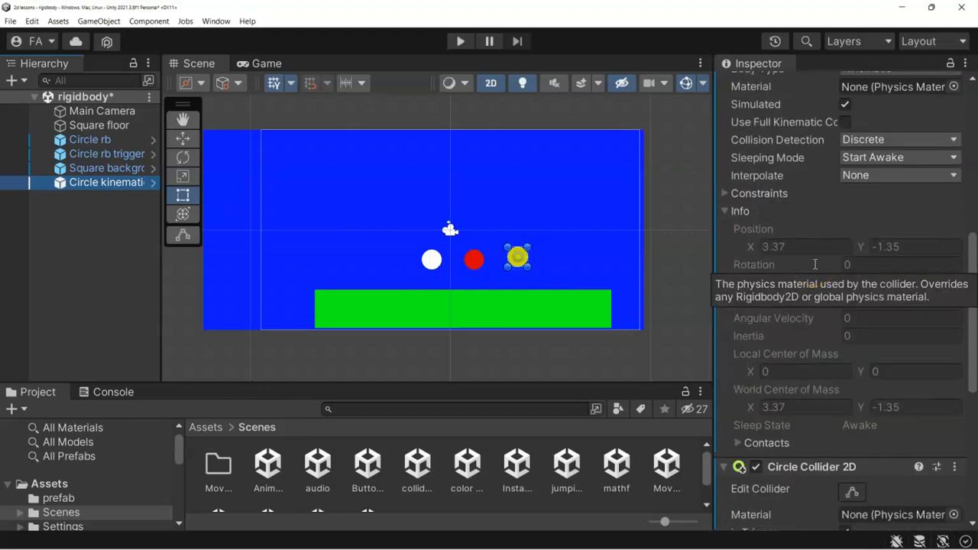
- Test the scene in Play mode to check how the yellow kinematic circle responds to gravity, and stop it
{"action": "scroll", "coordinate": [814, 263], "scroll_direction": "up", "scroll_amount": 10}
{"action": "left_click", "coordinate": [461, 42]}
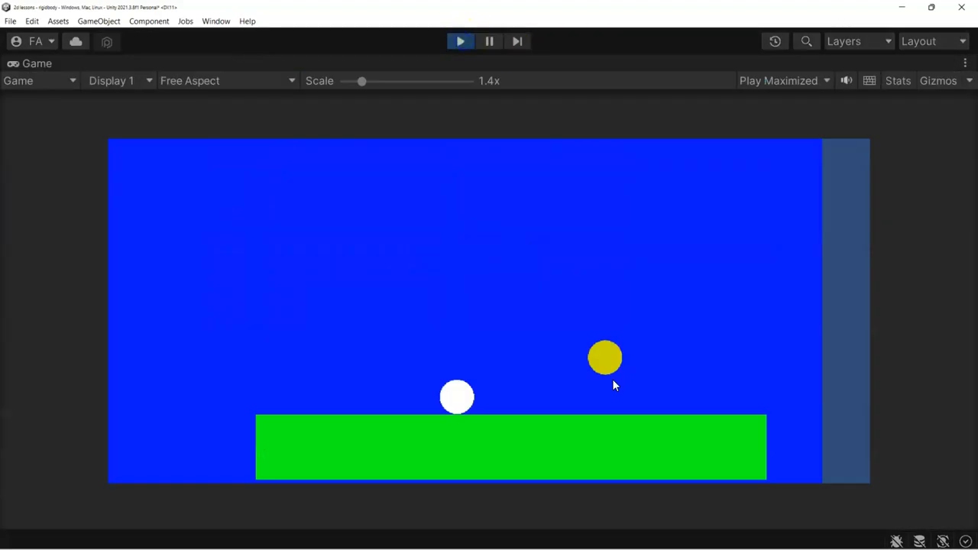
{"action": "left_click", "coordinate": [604, 358]}
{"action": "left_click", "coordinate": [461, 43]}
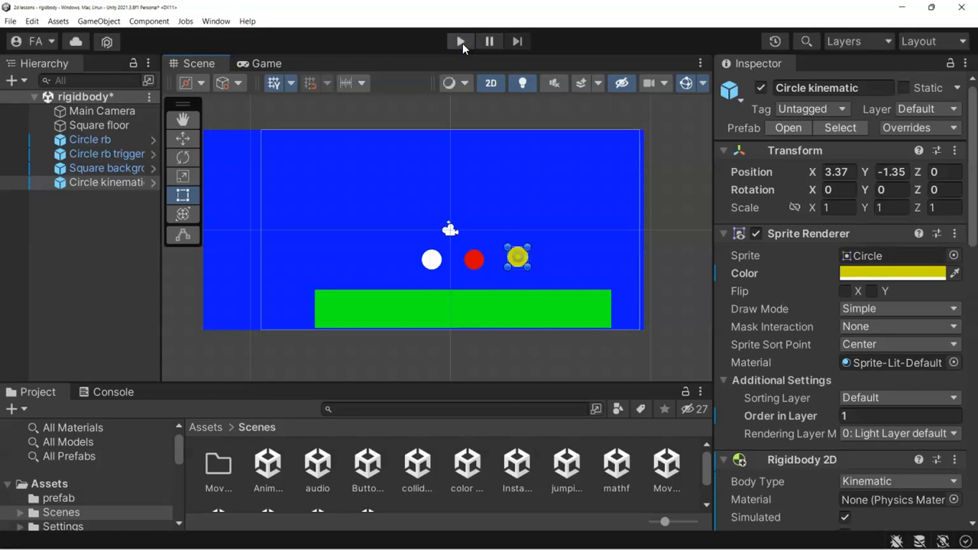